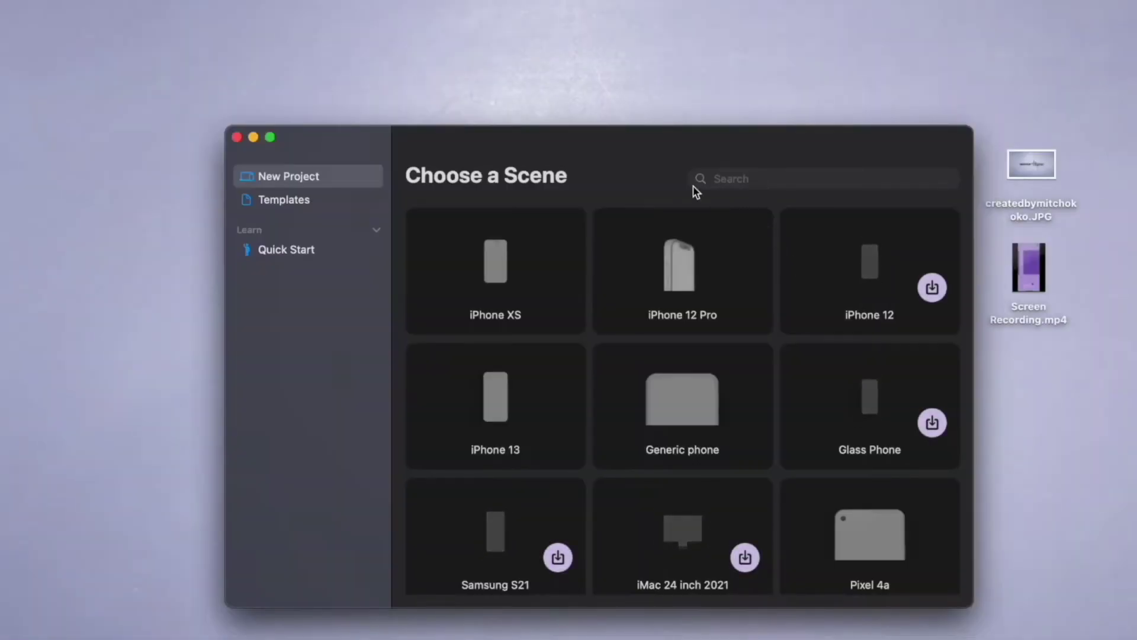
{"action": "scroll", "coordinate": [658, 289], "scroll_direction": "down", "scroll_amount": 3}
{"action": "scroll", "coordinate": [658, 289], "scroll_direction": "down", "scroll_amount": 4}
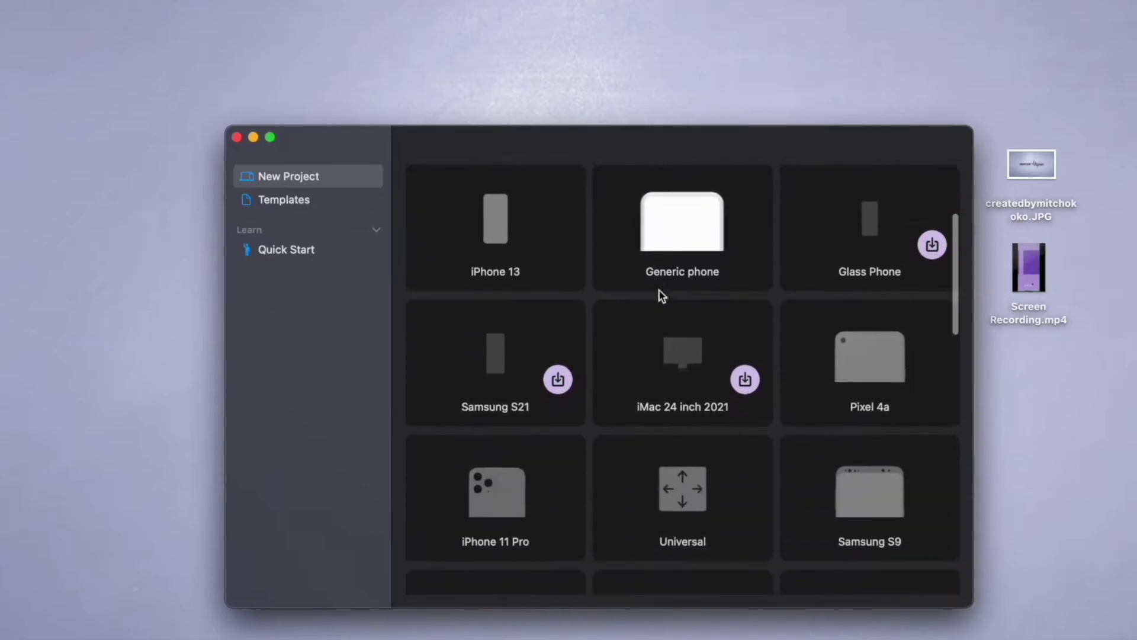
{"action": "scroll", "coordinate": [659, 289], "scroll_direction": "down", "scroll_amount": 4}
{"action": "scroll", "coordinate": [659, 289], "scroll_direction": "down", "scroll_amount": 4}
{"action": "scroll", "coordinate": [658, 289], "scroll_direction": "down", "scroll_amount": 3}
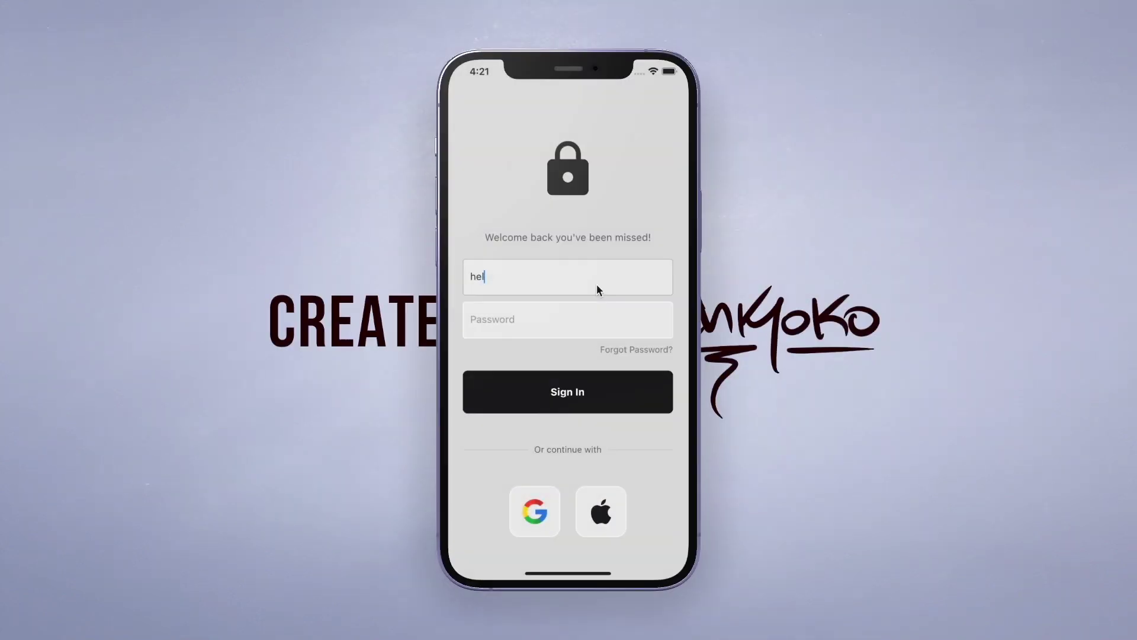
{"action": "type", "text": "user"}
Sign in, then tour the Shop, Profile, Settings and Home tabs
{"action": "left_click", "coordinate": [577, 314]}
{"action": "type", "text": "password123"}
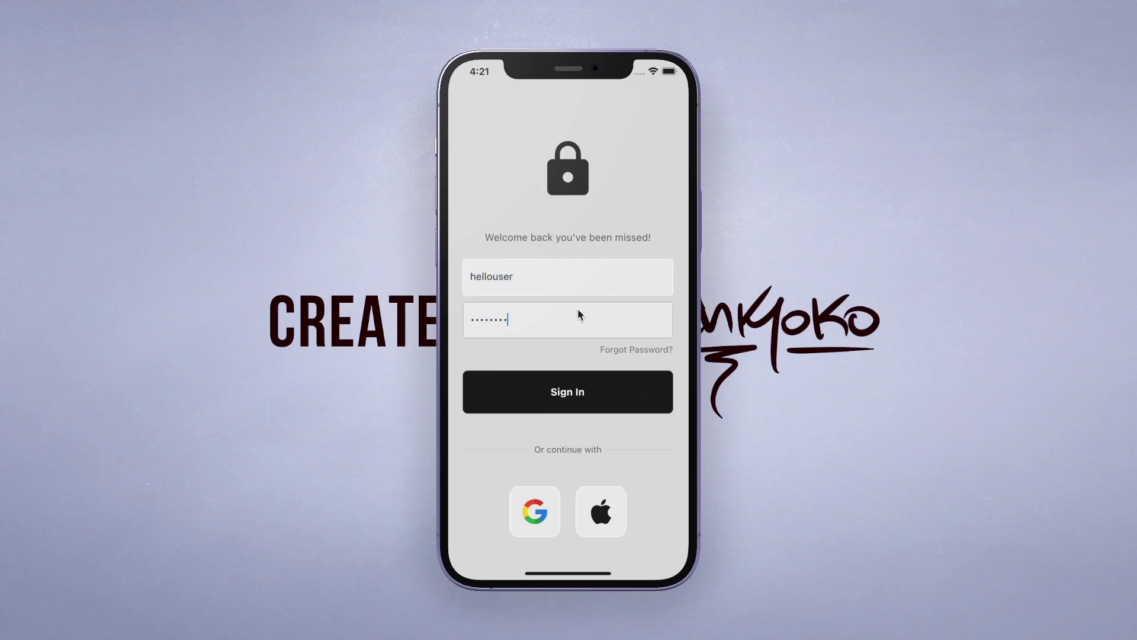
{"action": "left_click", "coordinate": [581, 392]}
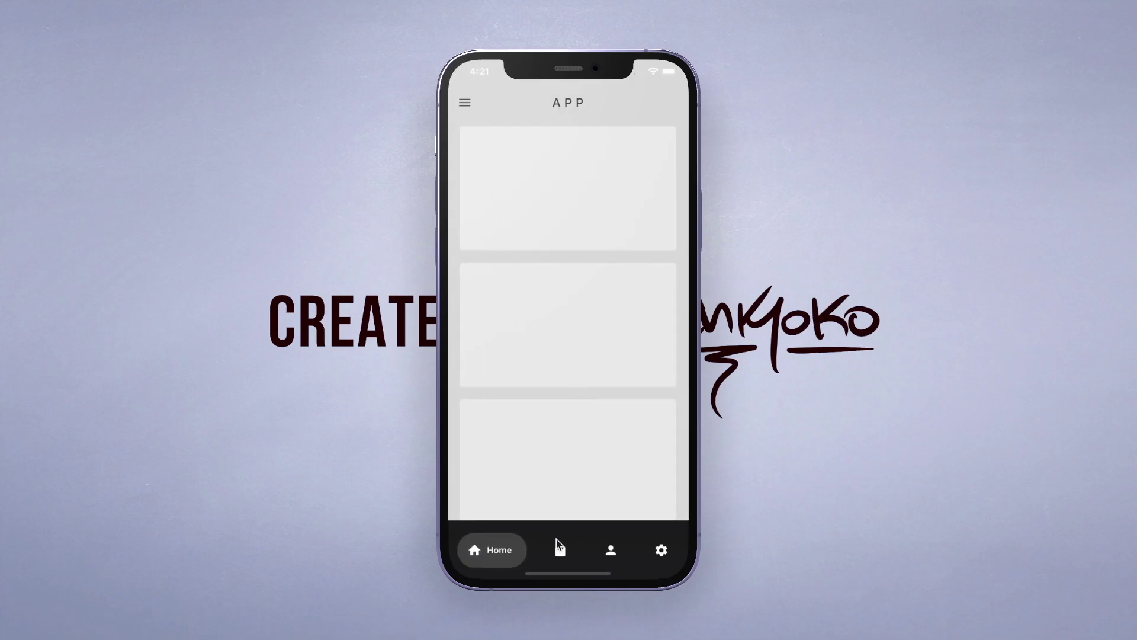
{"action": "scroll", "coordinate": [579, 284], "scroll_direction": "down", "scroll_amount": 2}
{"action": "scroll", "coordinate": [582, 253], "scroll_direction": "up", "scroll_amount": 2}
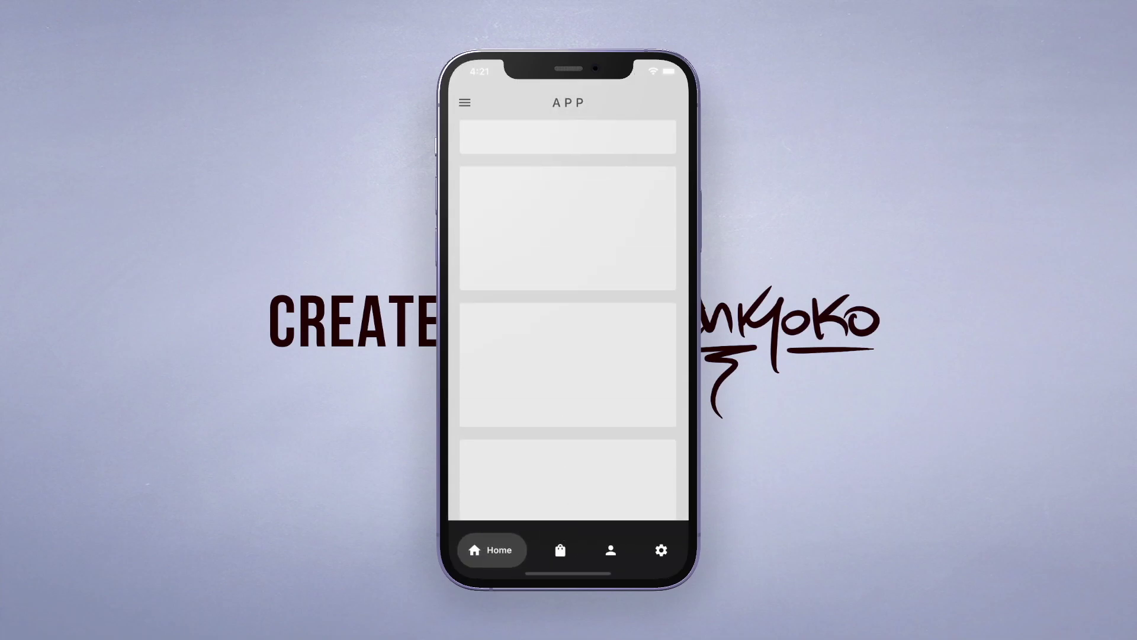
{"action": "left_click", "coordinate": [560, 550]}
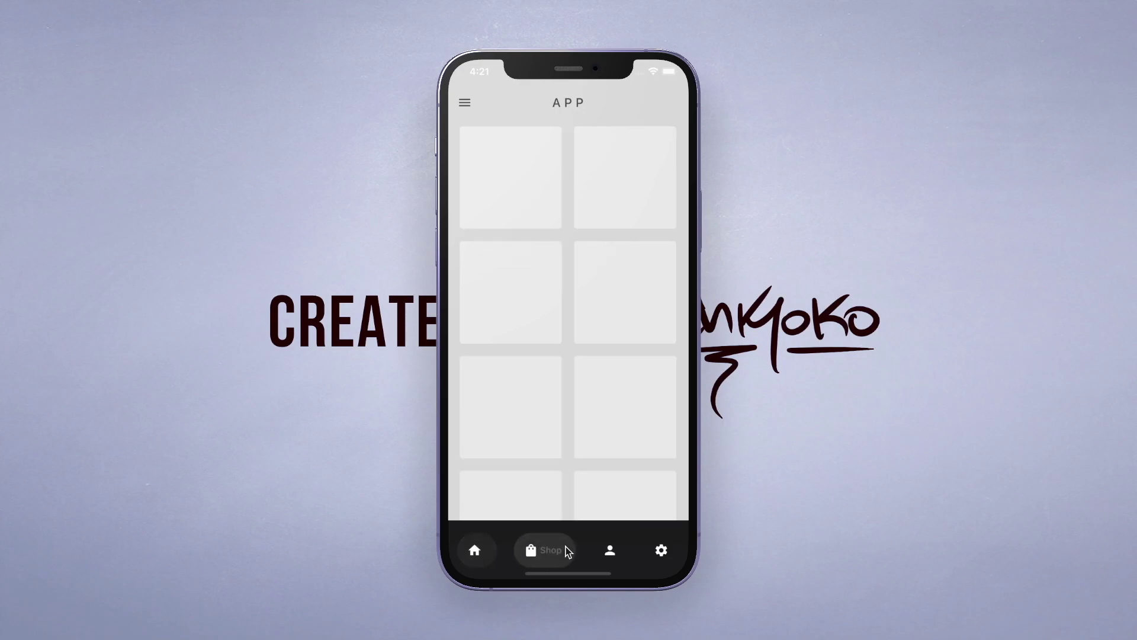
{"action": "left_click", "coordinate": [610, 553]}
{"action": "left_click", "coordinate": [659, 555]}
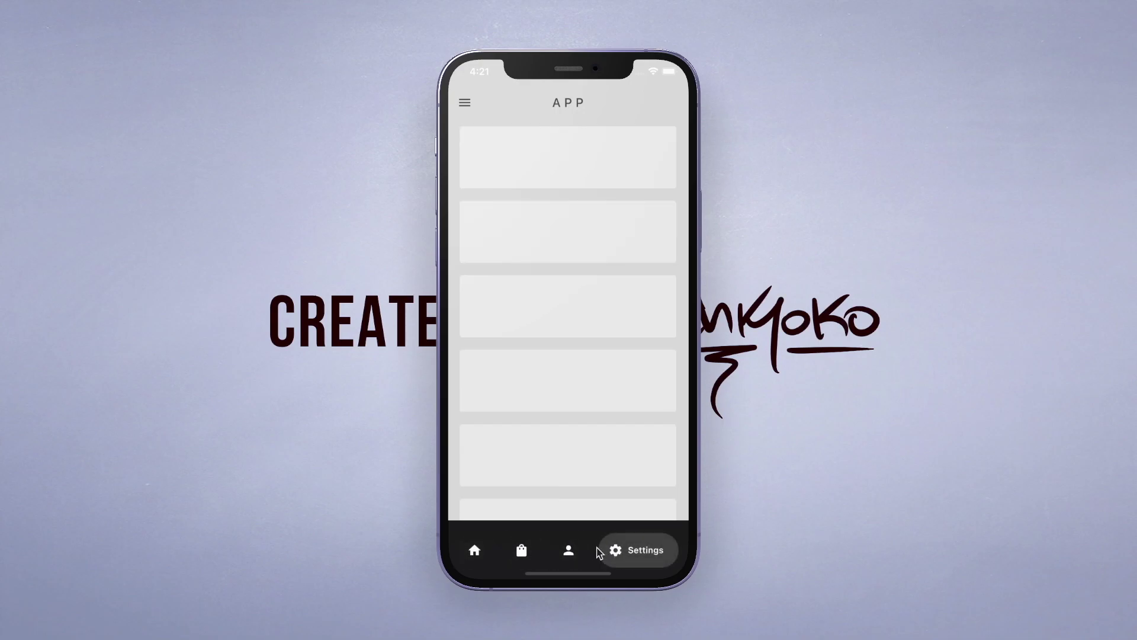
{"action": "left_click", "coordinate": [571, 550]}
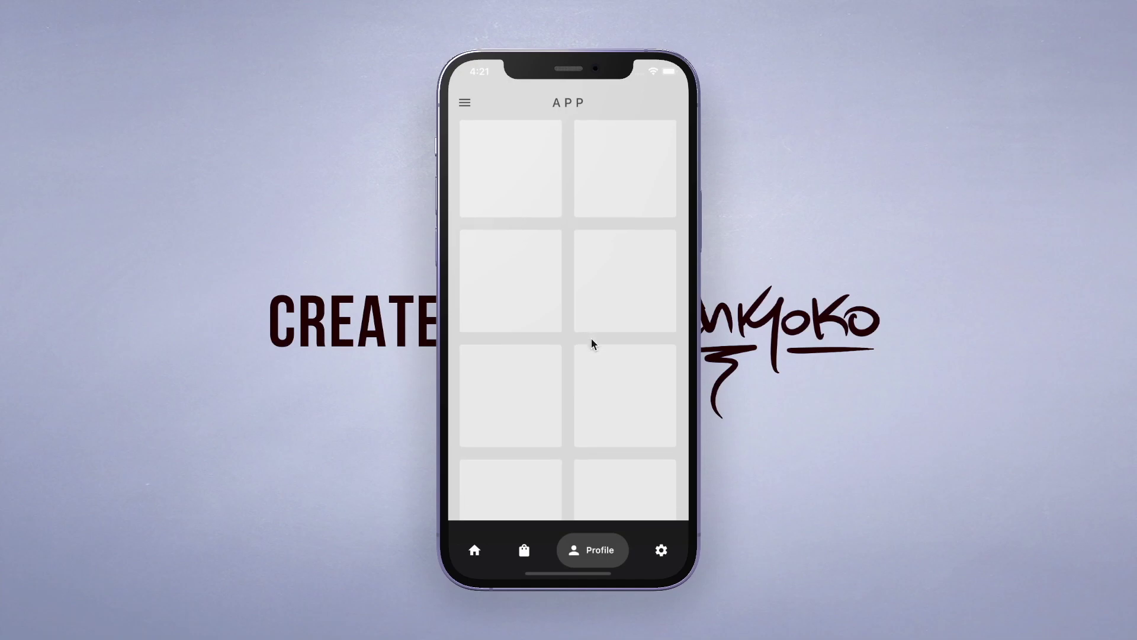
{"action": "scroll", "coordinate": [582, 406], "scroll_direction": "up", "scroll_amount": 3}
{"action": "left_click", "coordinate": [480, 549]}
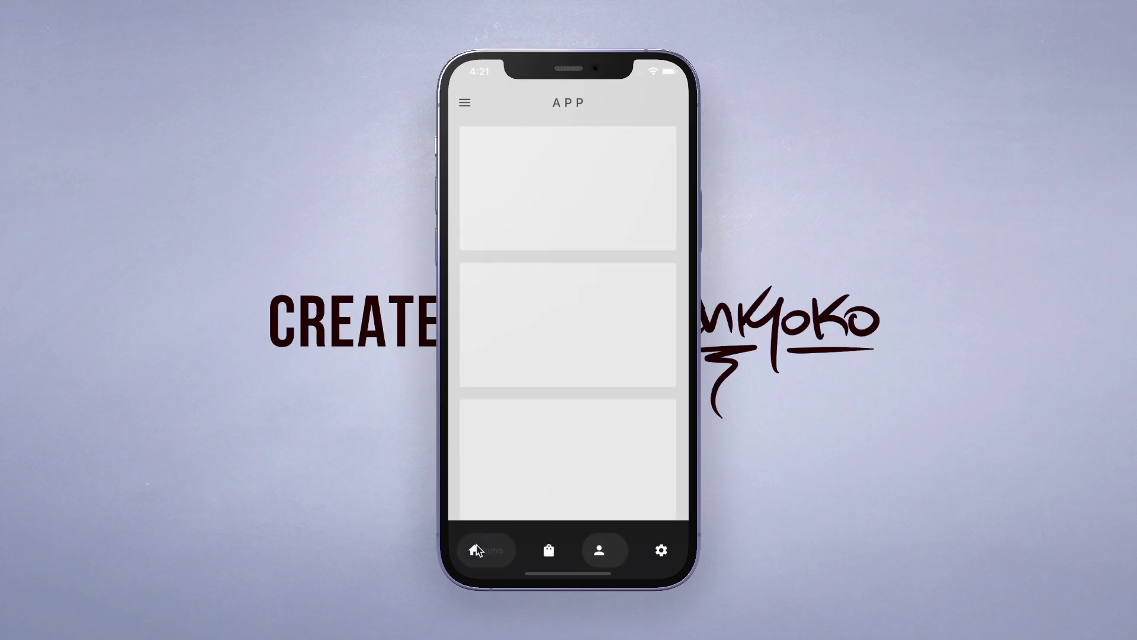
Open the drawer's About page, go back, then log out to the login screen
{"action": "left_click", "coordinate": [468, 103]}
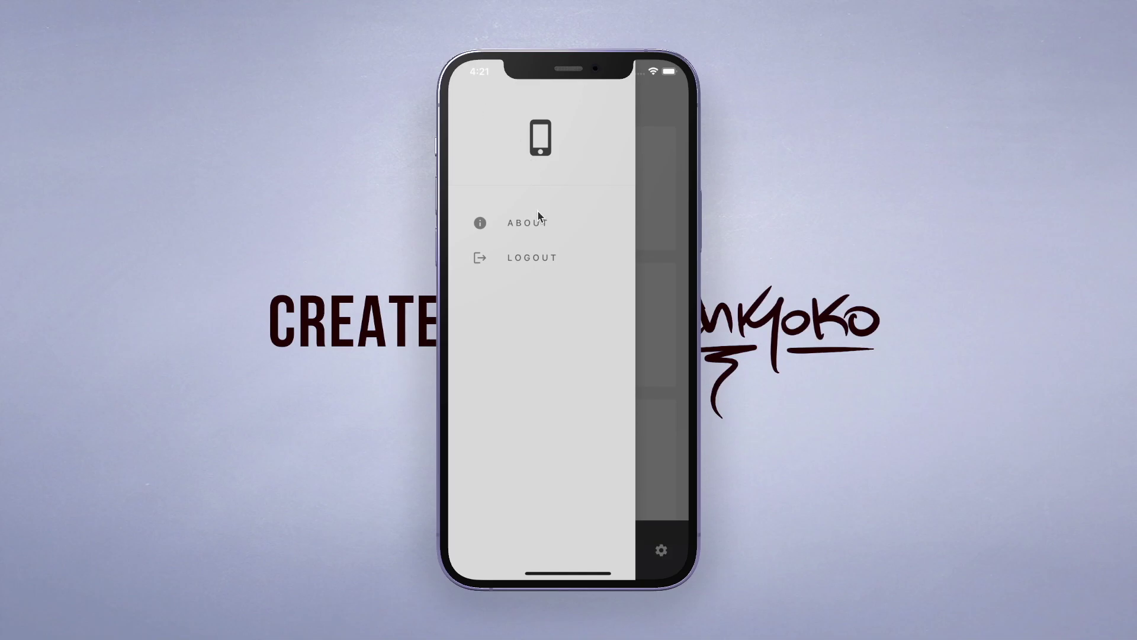
{"action": "left_click", "coordinate": [537, 222]}
{"action": "left_click", "coordinate": [462, 101]}
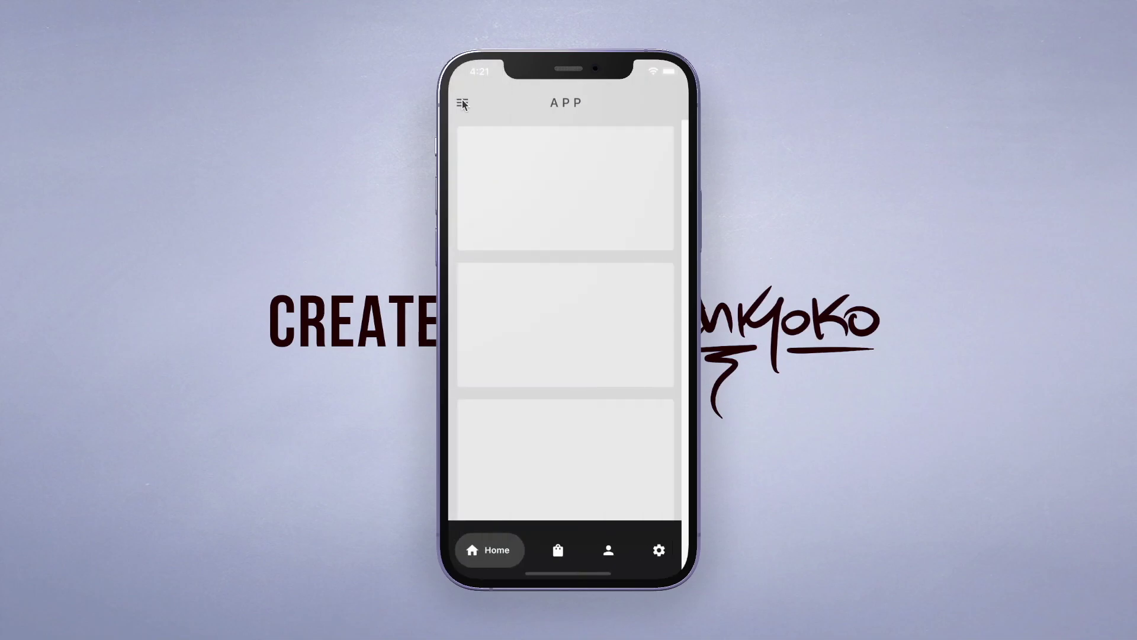
{"action": "scroll", "coordinate": [520, 356], "scroll_direction": "up", "scroll_amount": 2}
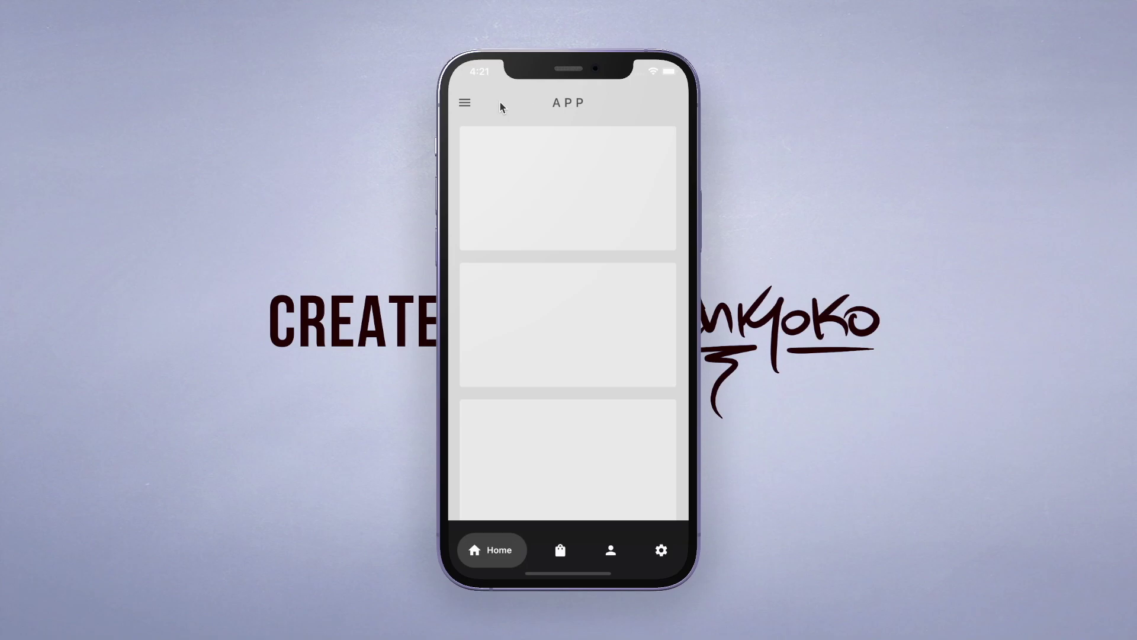
{"action": "left_click", "coordinate": [465, 101]}
{"action": "left_click", "coordinate": [524, 259]}
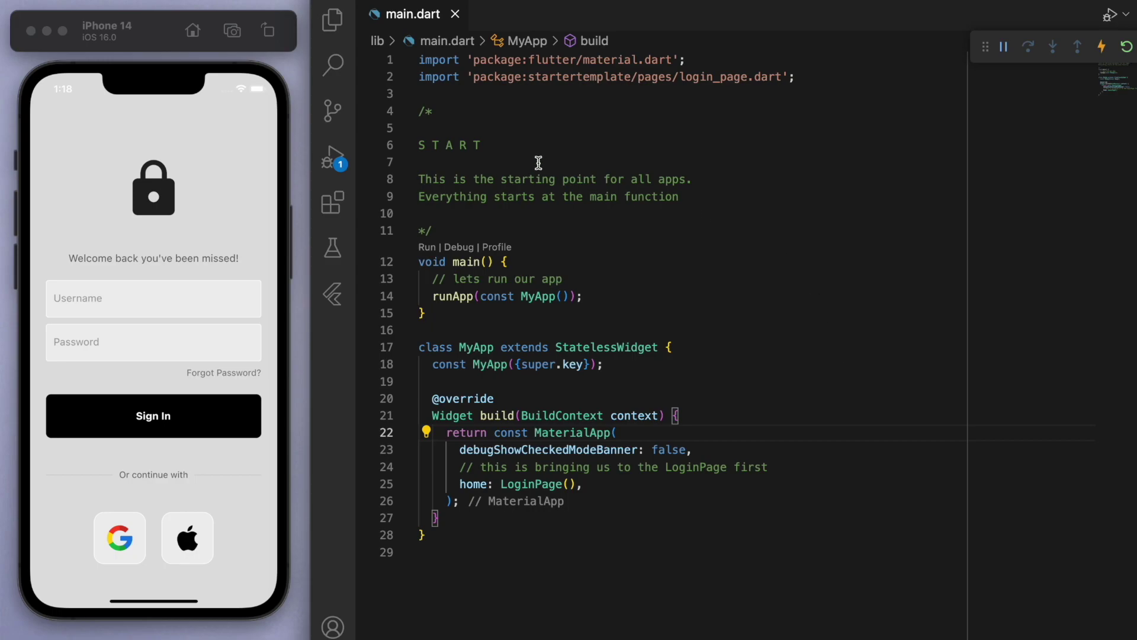
Highlight the START comment, main and MyApp, point out LoginPage, and show the file tree
{"action": "left_click_drag", "start_coordinate": [425, 94], "coordinate": [506, 229]}
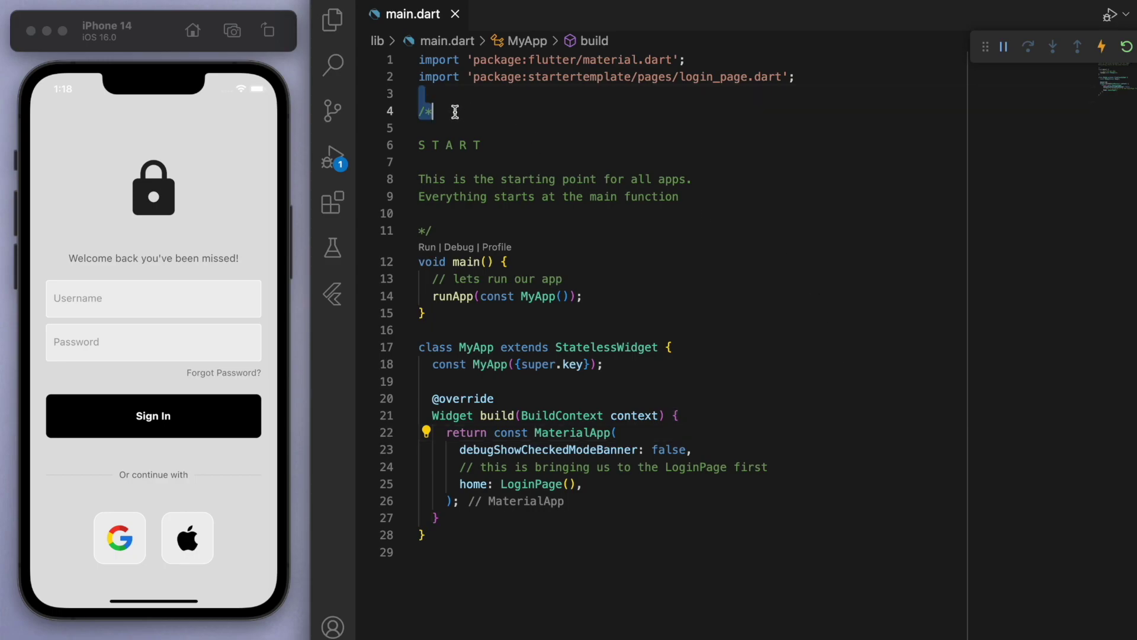
{"action": "left_click", "coordinate": [506, 230]}
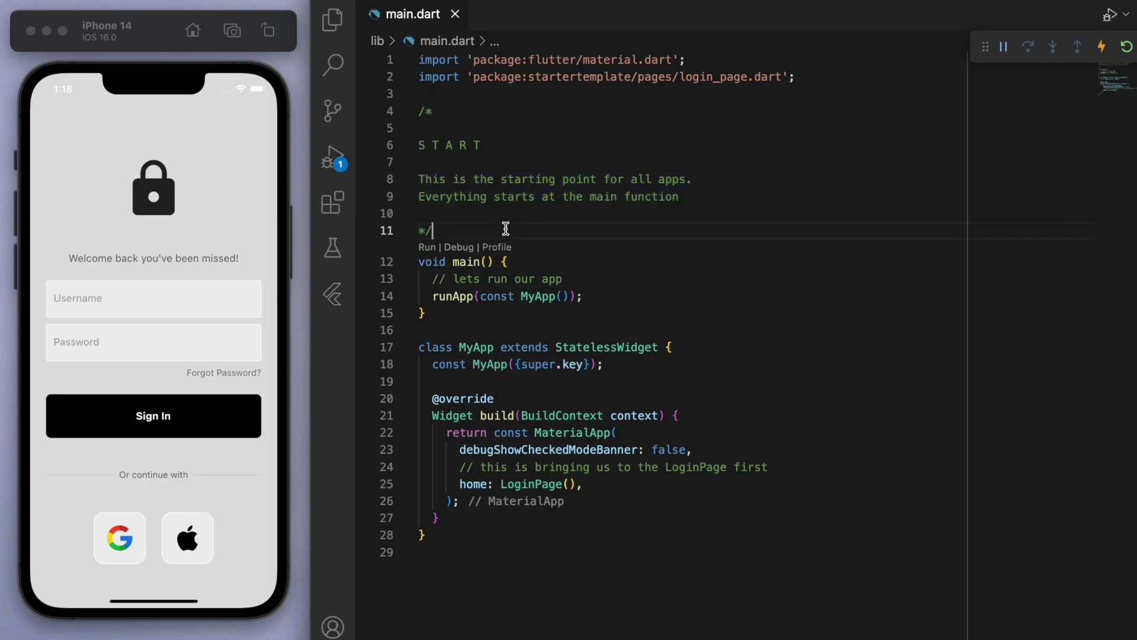
{"action": "double_click", "coordinate": [463, 262]}
{"action": "double_click", "coordinate": [539, 297]}
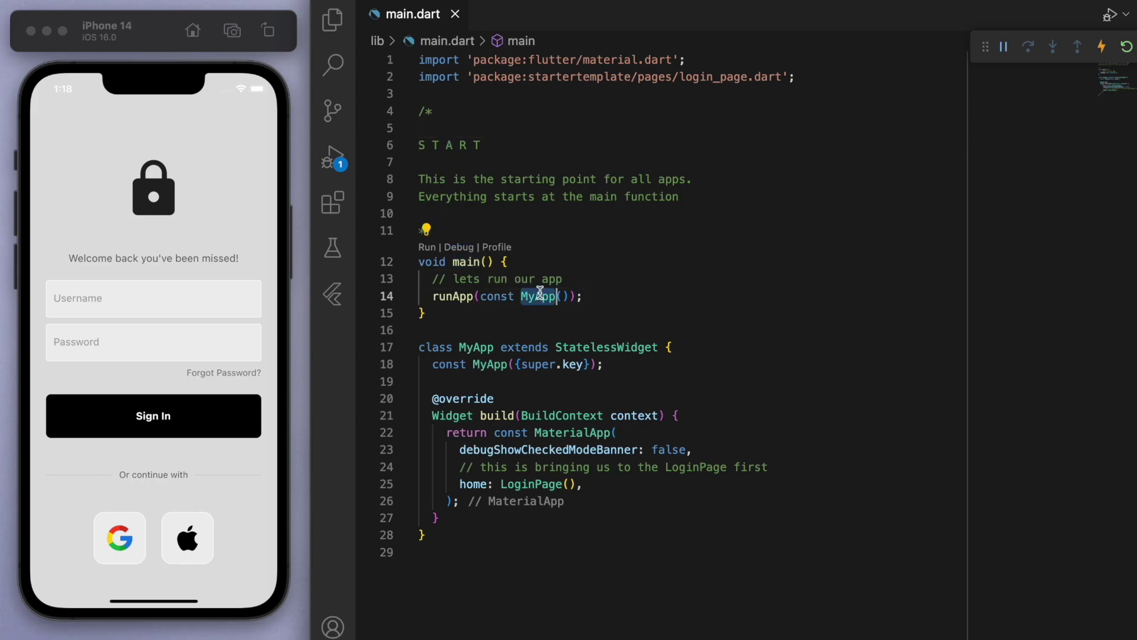
{"action": "left_click", "coordinate": [526, 483]}
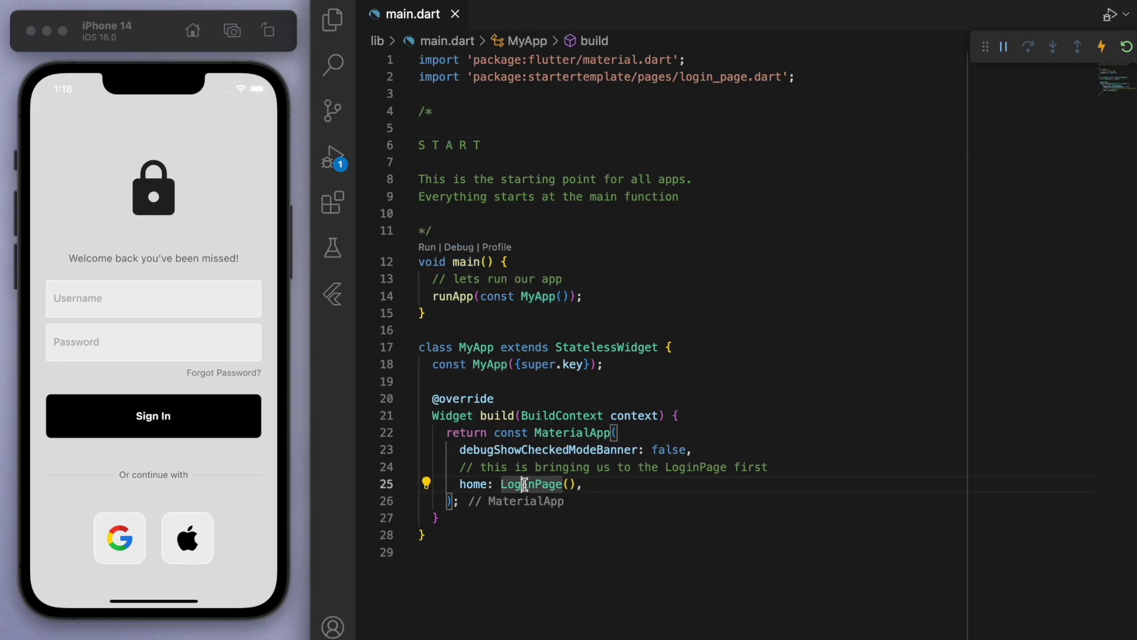
{"action": "left_click", "coordinate": [332, 19]}
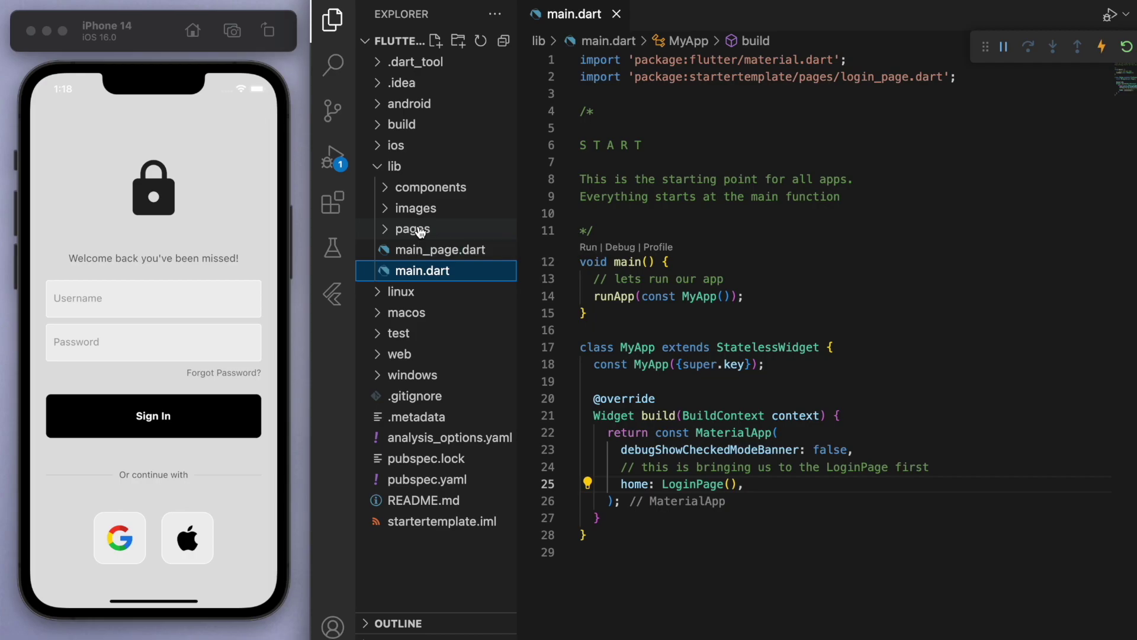
Open lib/pages/login_page.dart with the sidebar hidden and highlight its LOGINPAGE comment
{"action": "left_click", "coordinate": [412, 228]}
{"action": "left_click", "coordinate": [433, 293]}
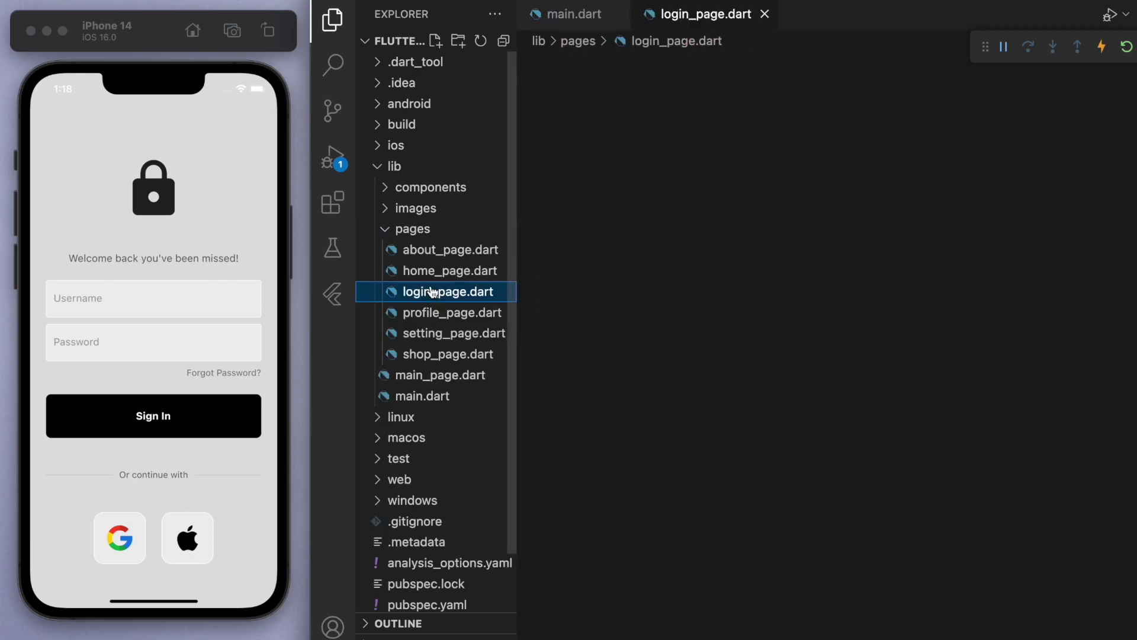
{"action": "left_click", "coordinate": [332, 18]}
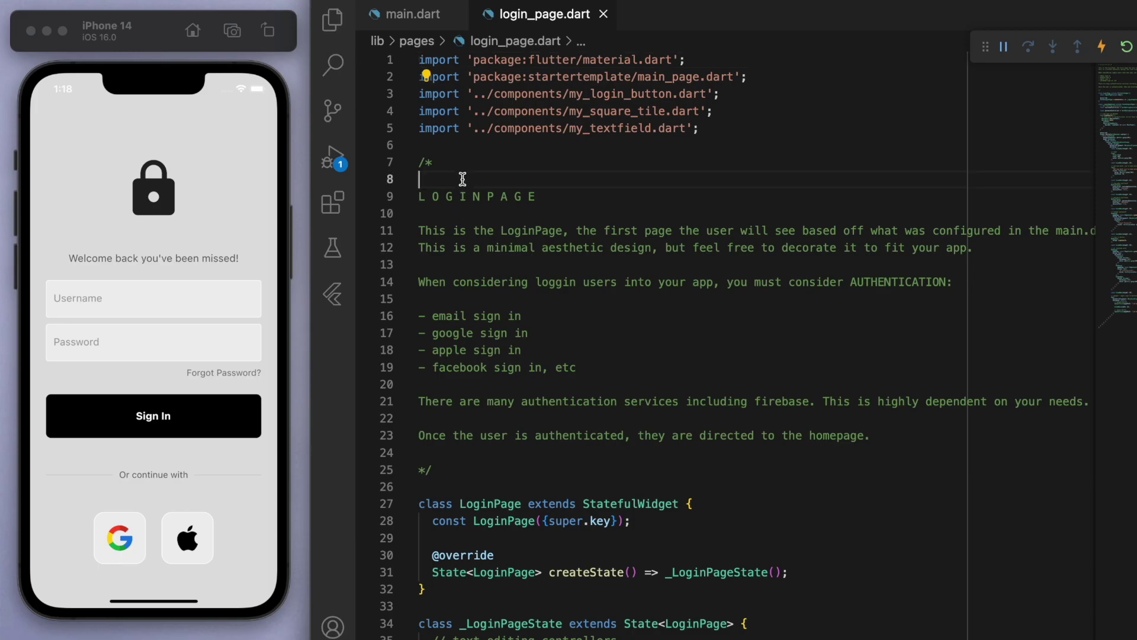
{"action": "left_click_drag", "start_coordinate": [459, 179], "coordinate": [655, 267]}
{"action": "left_click", "coordinate": [654, 267]}
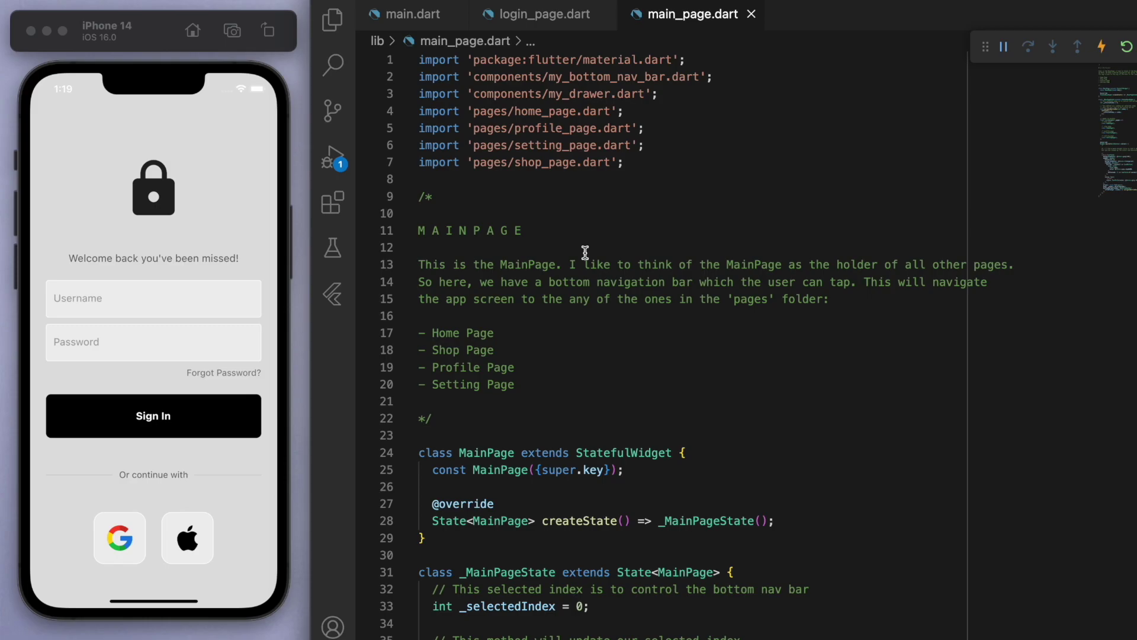
{"action": "scroll", "coordinate": [605, 338], "scroll_direction": "down", "scroll_amount": 2}
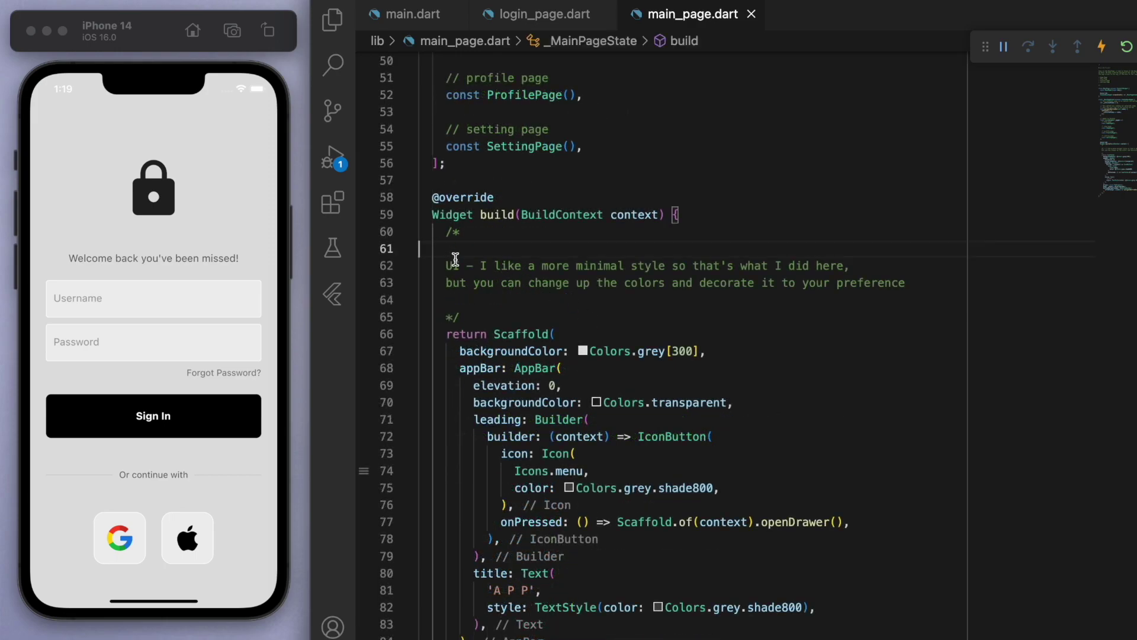
Highlight the UI comment in main_page.dart's build method
{"action": "left_click_drag", "start_coordinate": [435, 244], "coordinate": [498, 311]}
{"action": "left_click", "coordinate": [499, 310]}
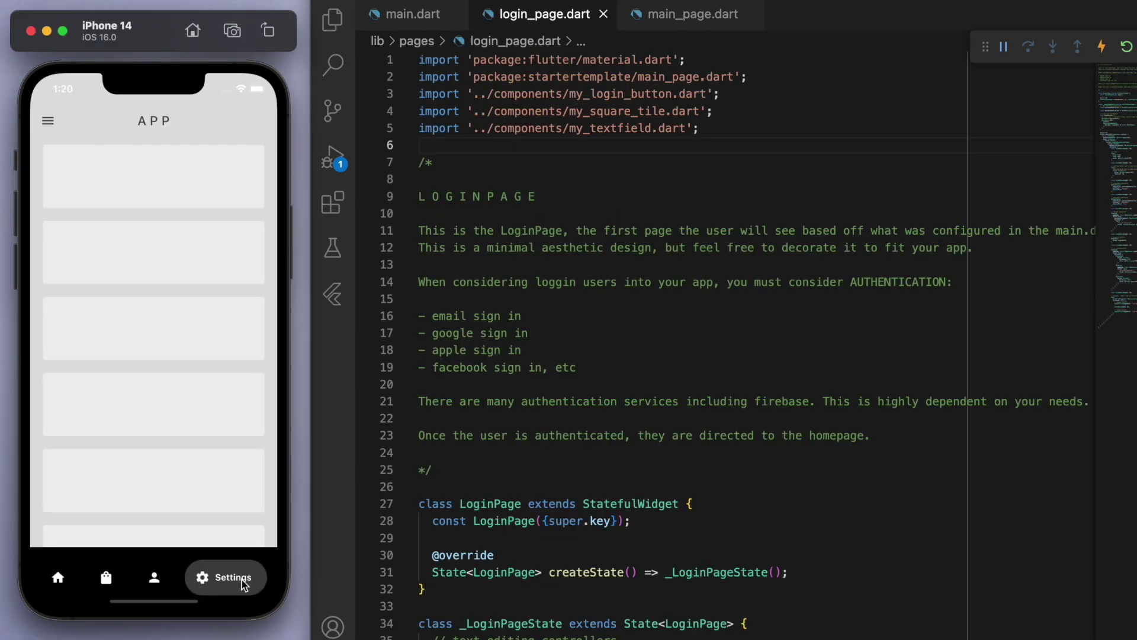
Tap the Profile, Shop, Home, Shop, Profile and Settings tabs, then return to login_page.dart
{"action": "left_click", "coordinate": [157, 579]}
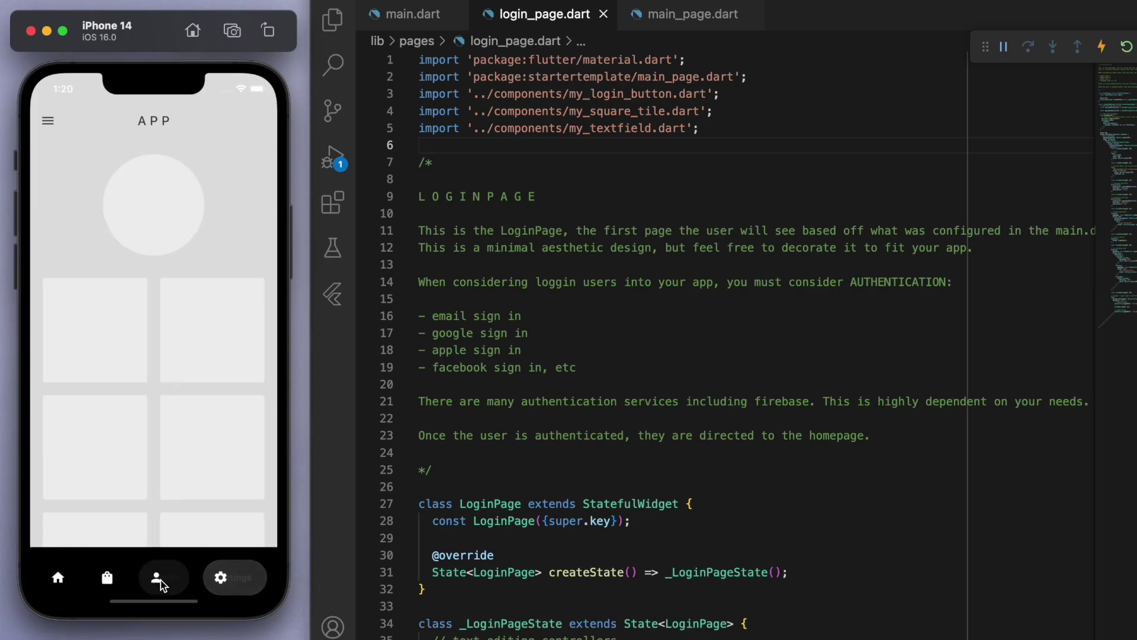
{"action": "left_click", "coordinate": [118, 579]}
{"action": "left_click", "coordinate": [67, 580]}
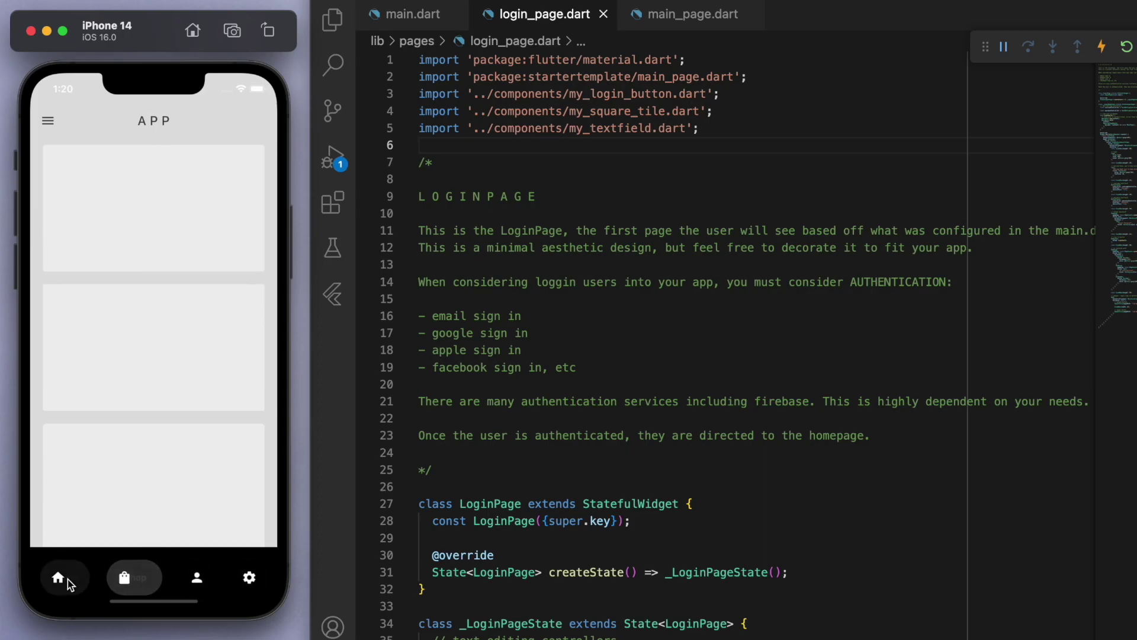
{"action": "scroll", "coordinate": [176, 400], "scroll_direction": "down", "scroll_amount": 3}
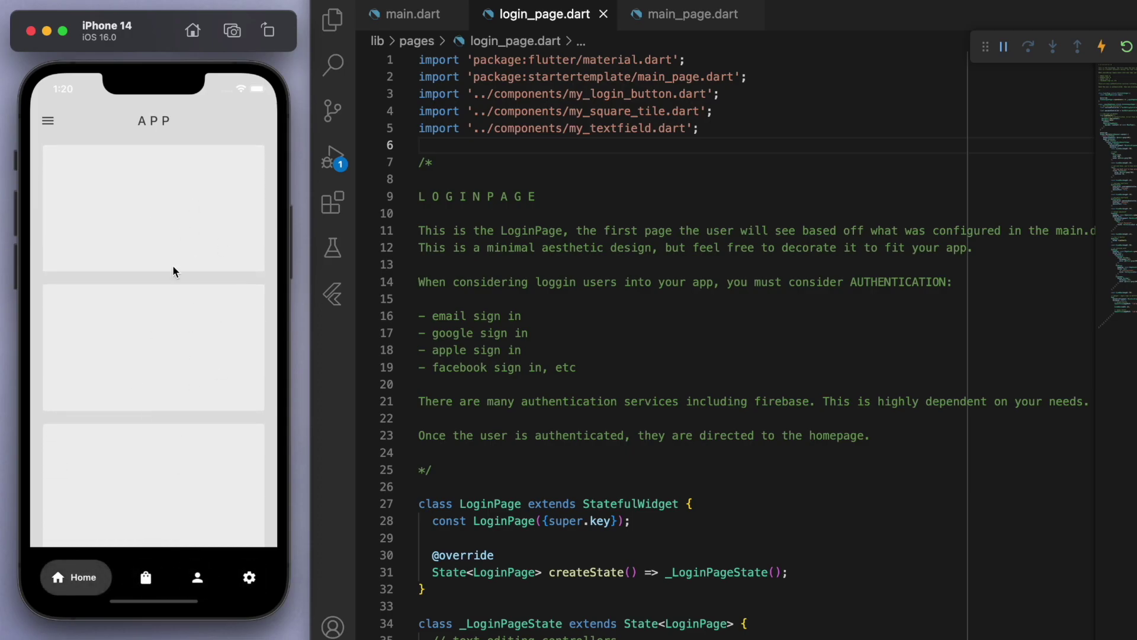
{"action": "left_click", "coordinate": [145, 578]}
{"action": "left_click", "coordinate": [196, 578]}
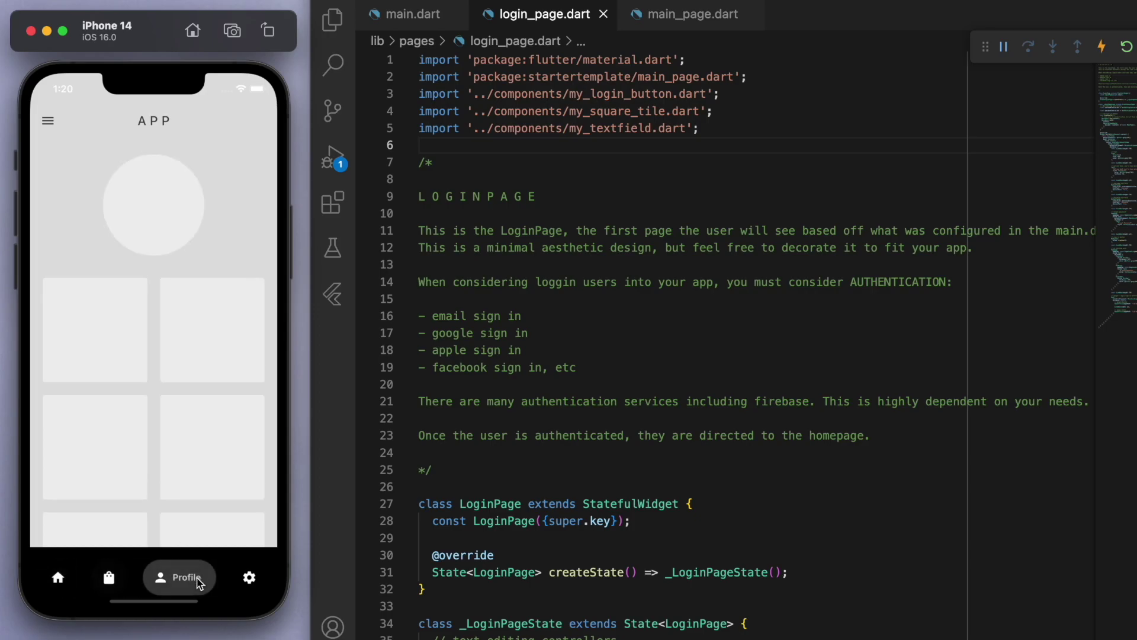
{"action": "left_click", "coordinate": [249, 578]}
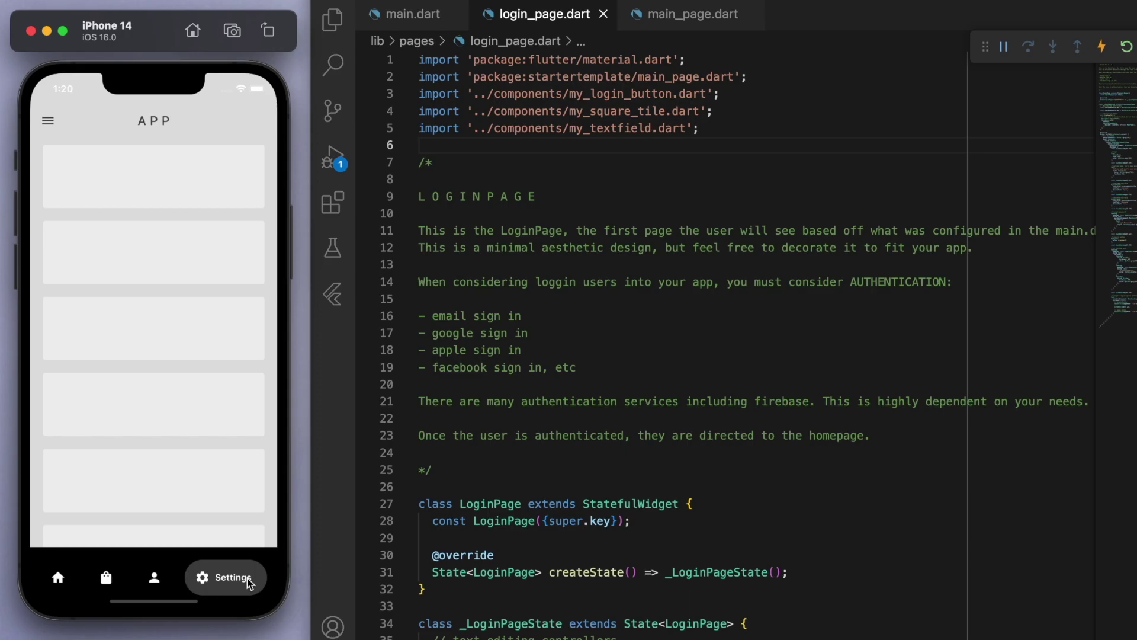
{"action": "left_click", "coordinate": [628, 466]}
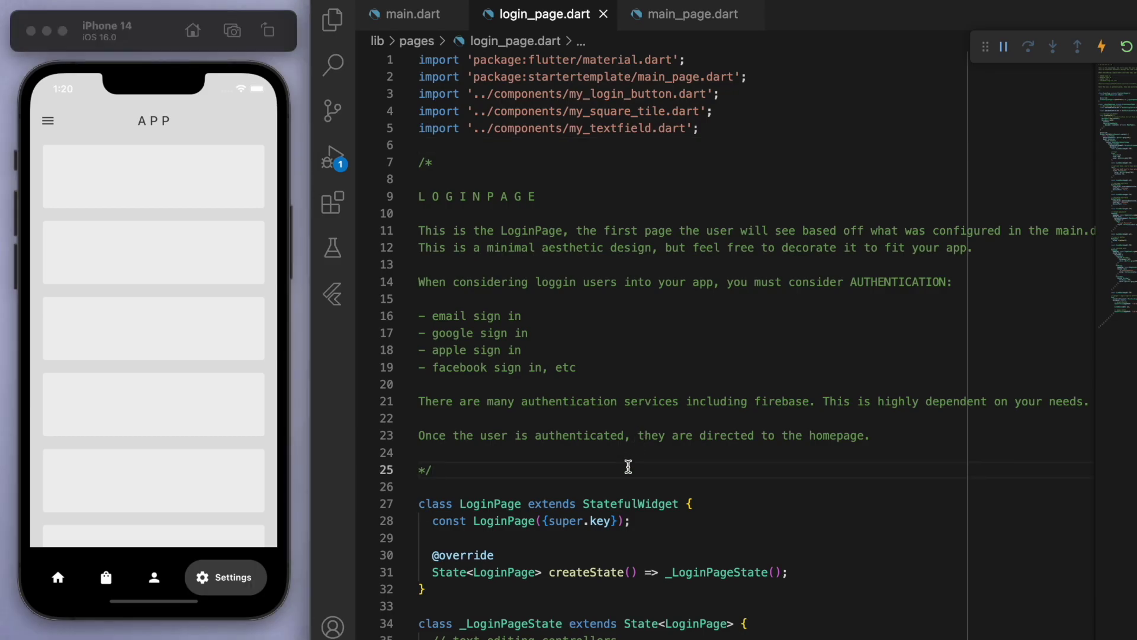